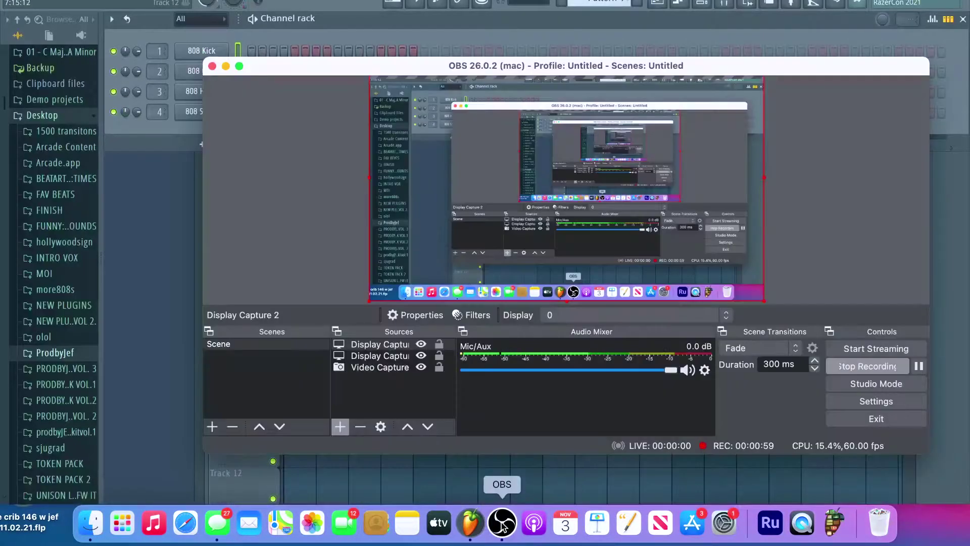
# Hide OBS and add Unison Drum Monkey as a new channel, its House & Deep House window open
pyautogui.click(224, 66)
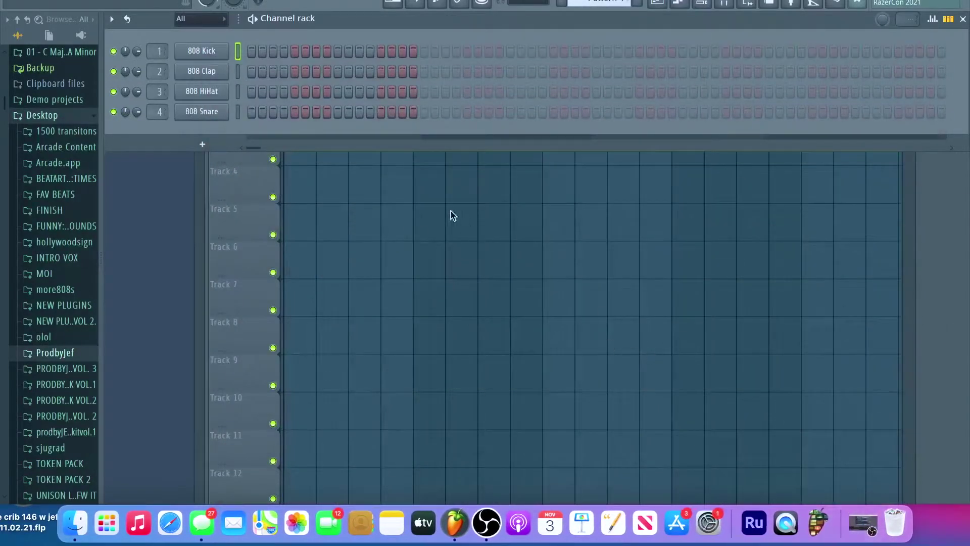
pyautogui.click(201, 144)
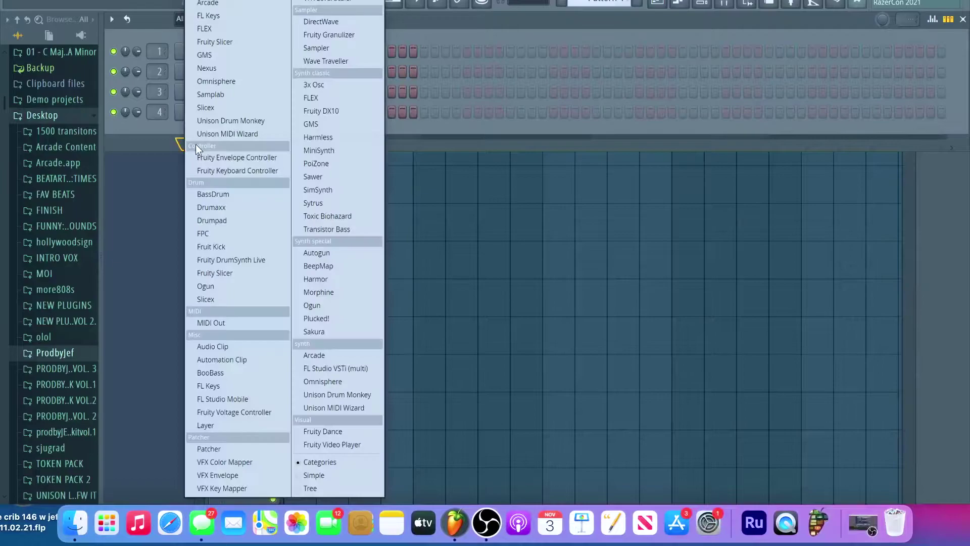
pyautogui.click(223, 119)
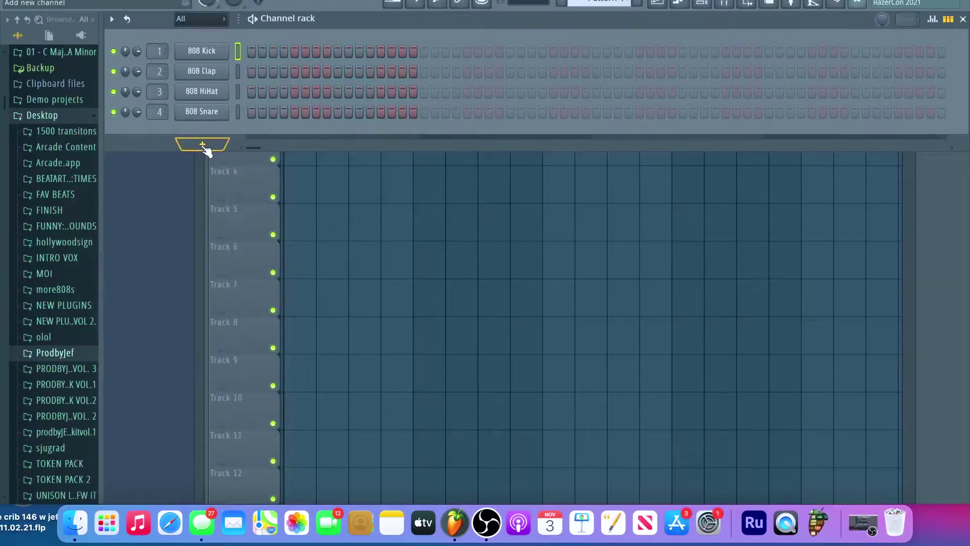
pyautogui.click(202, 144)
pyautogui.click(227, 133)
pyautogui.click(202, 144)
pyautogui.click(222, 121)
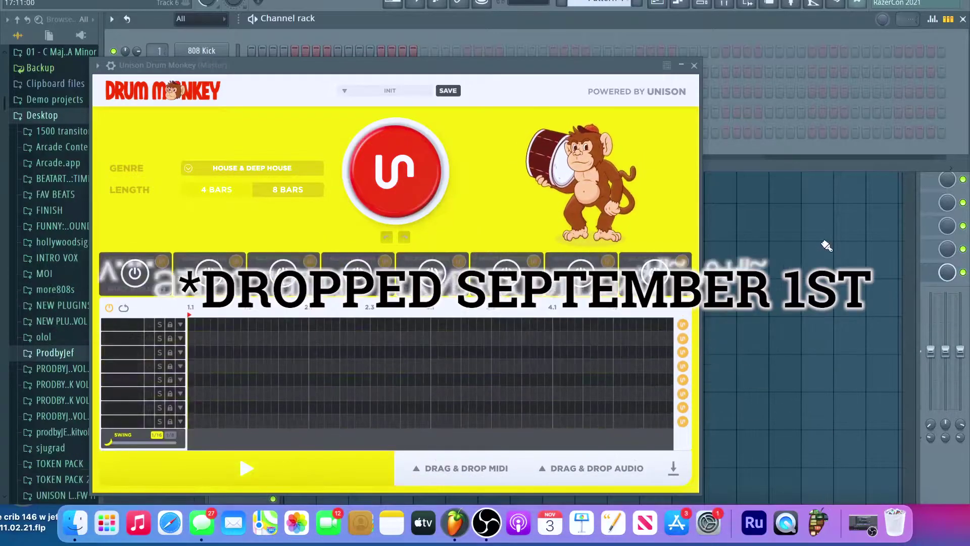
# Show the About page confirming Producer Edition v20.8.4 build 2072 via Options > Audio settings
pyautogui.click(217, 1)
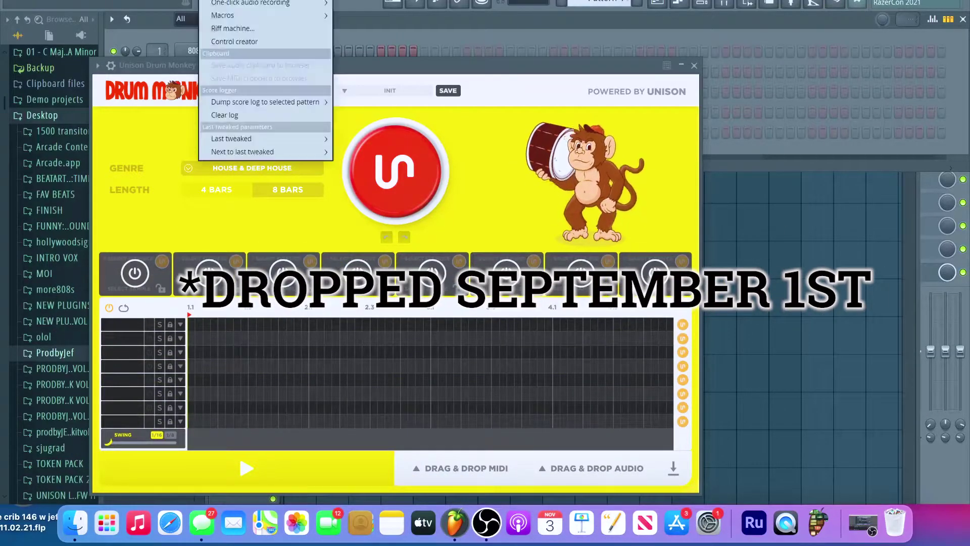
pyautogui.click(187, 17)
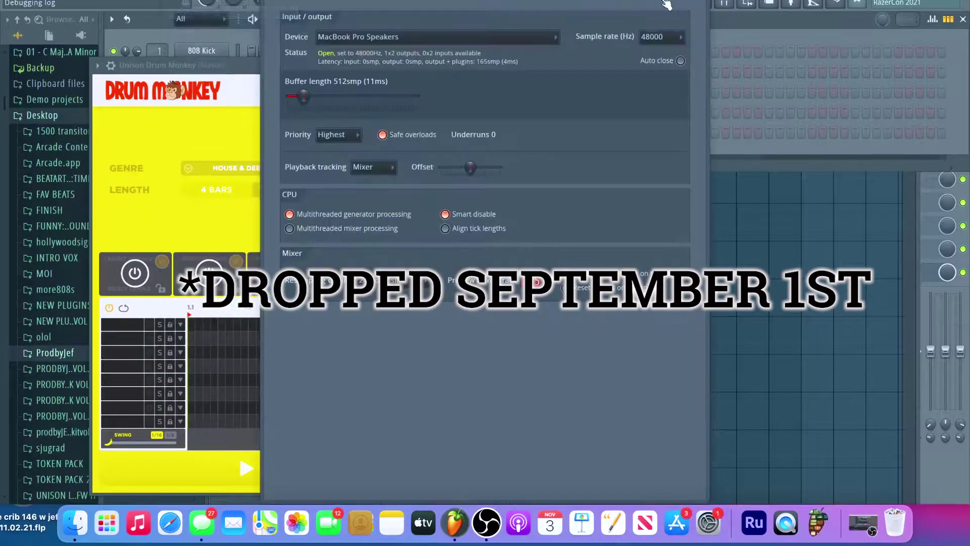
pyautogui.click(653, 12)
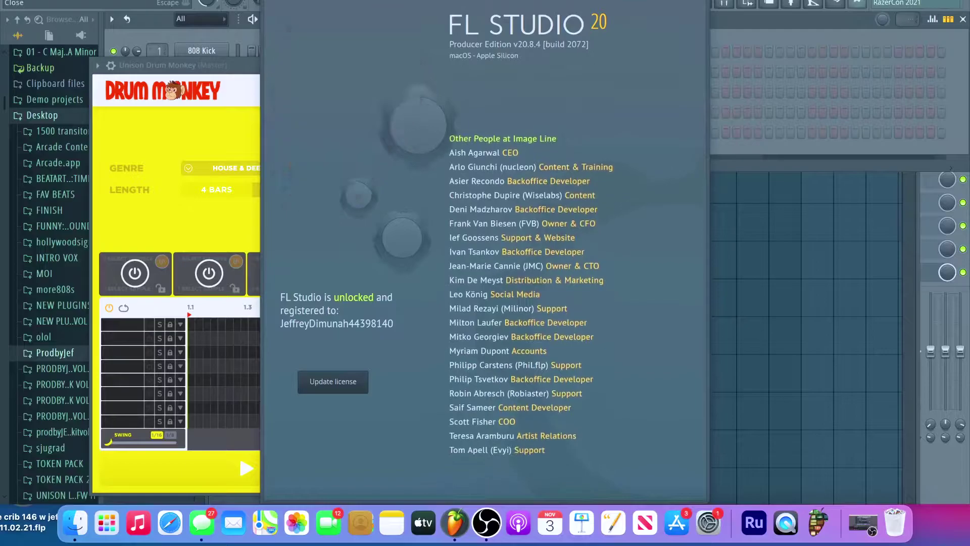
# Close About, keep House & Deep House as the genre, then generate and play a new groove
pyautogui.click(437, 101)
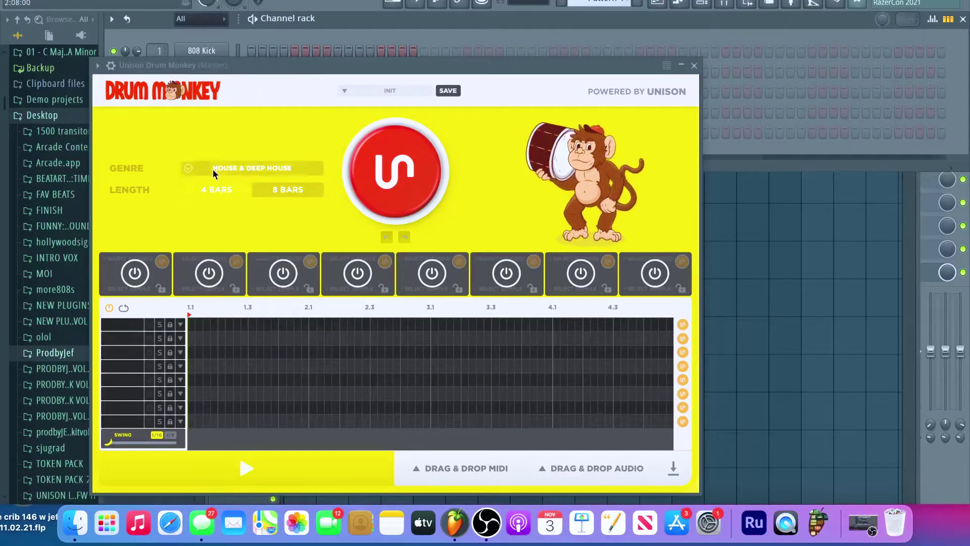
pyautogui.click(186, 166)
pyautogui.click(186, 165)
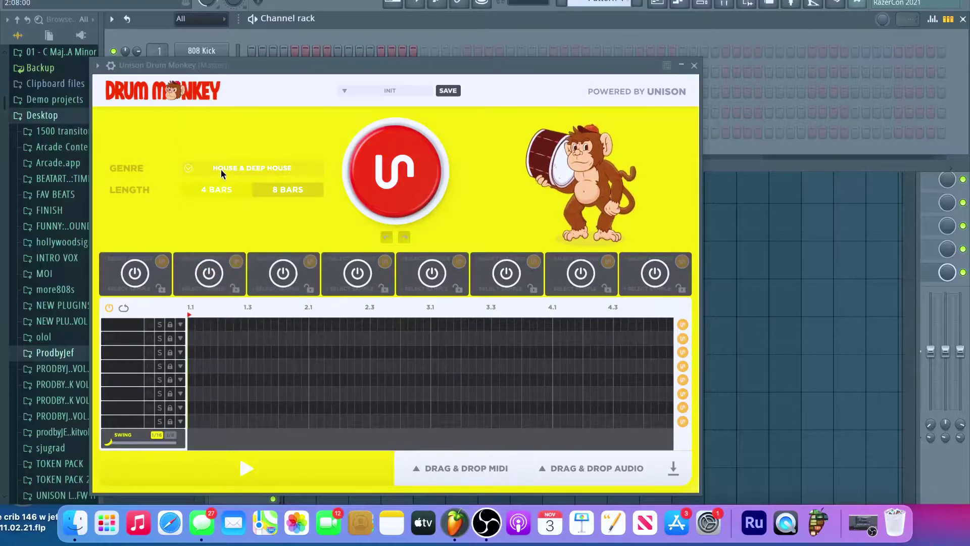
pyautogui.click(221, 169)
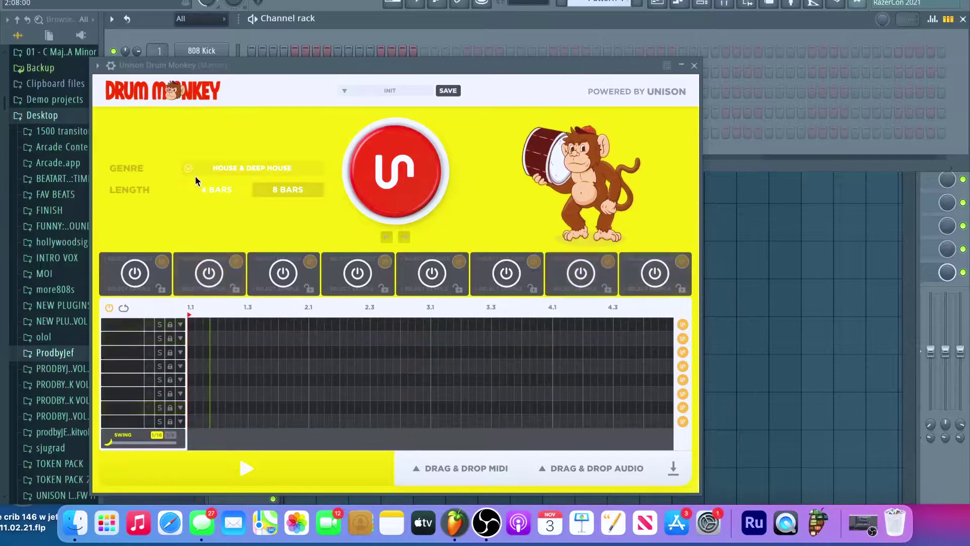
pyautogui.click(187, 169)
pyautogui.click(395, 171)
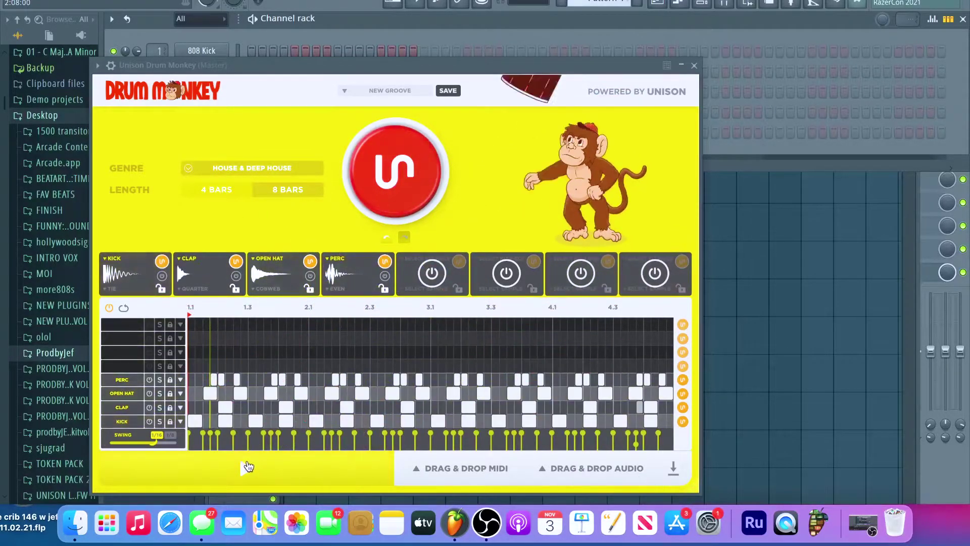
pyautogui.click(246, 468)
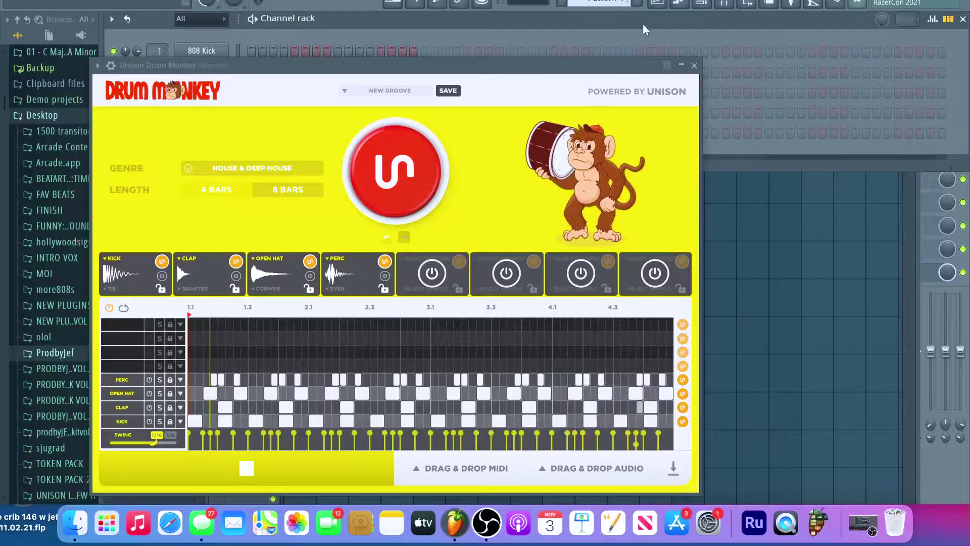
# Add Unison MIDI Wizard as a new channel, dismiss its load-failure warning and close its window
pyautogui.click(694, 66)
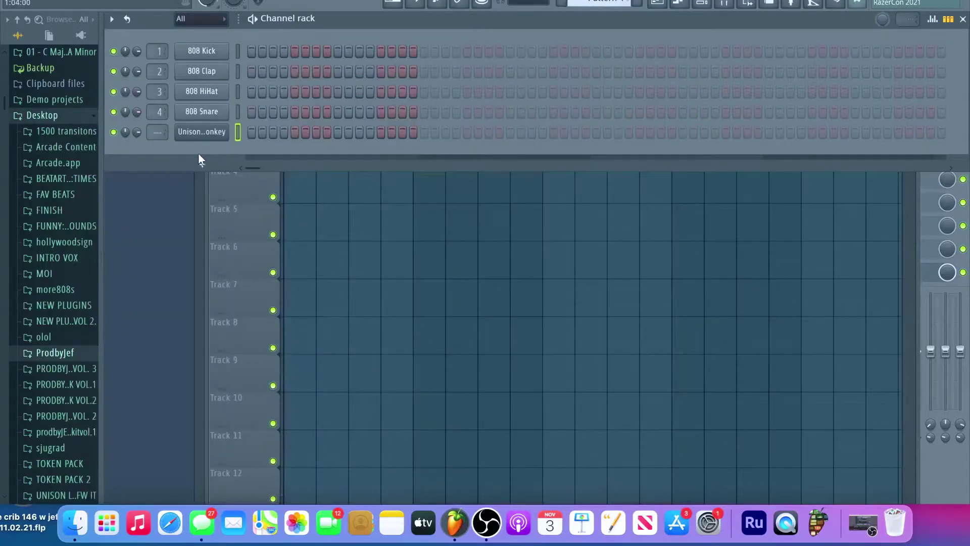
pyautogui.click(198, 163)
pyautogui.click(220, 132)
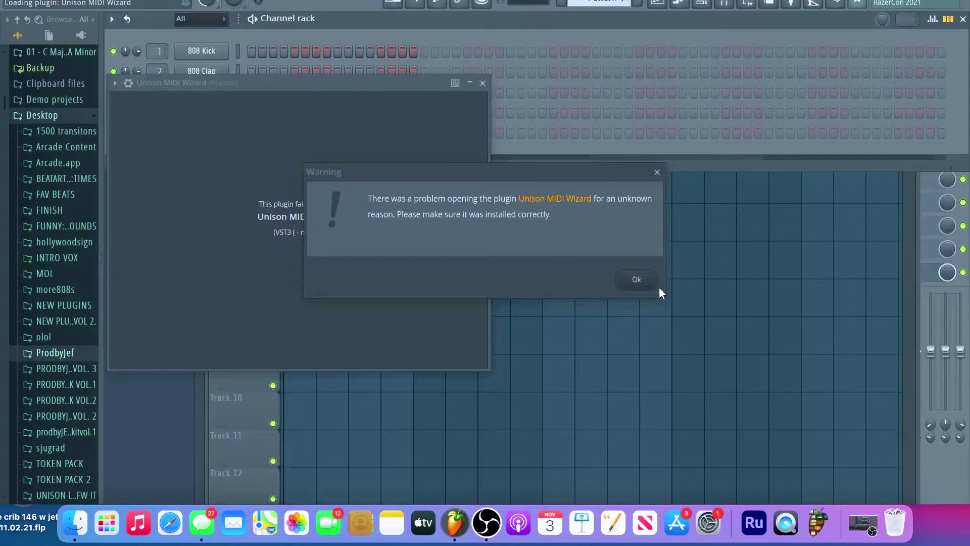
pyautogui.click(647, 279)
pyautogui.click(482, 82)
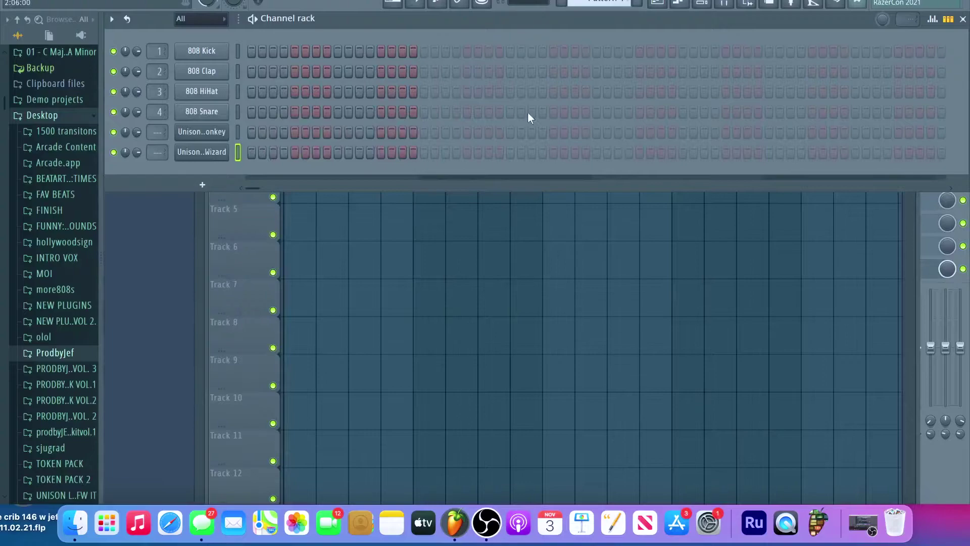
# Close the channel rack and About window, then bring the channel rack back
pyautogui.click(962, 19)
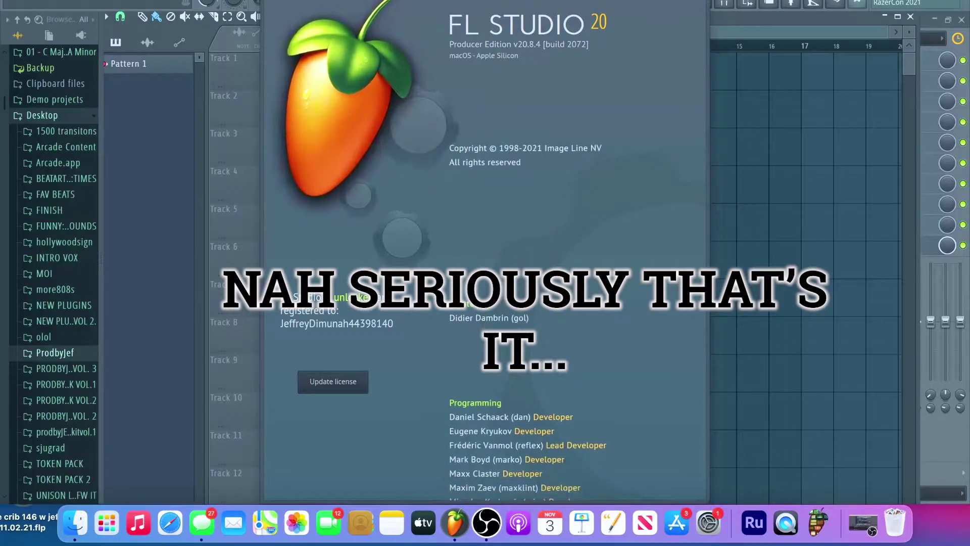
pyautogui.click(686, 9)
pyautogui.click(711, 2)
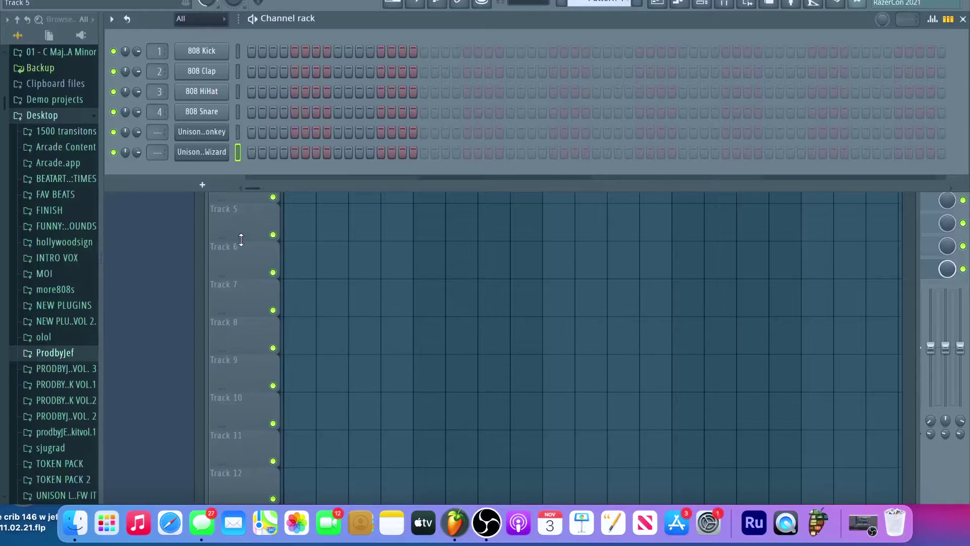
pyautogui.click(177, 1)
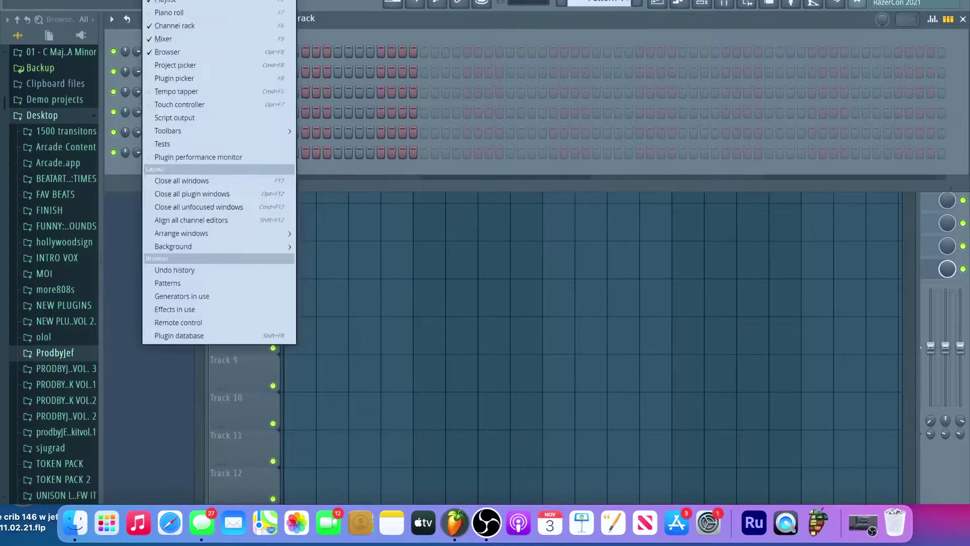
pyautogui.moveTo(96, 2)
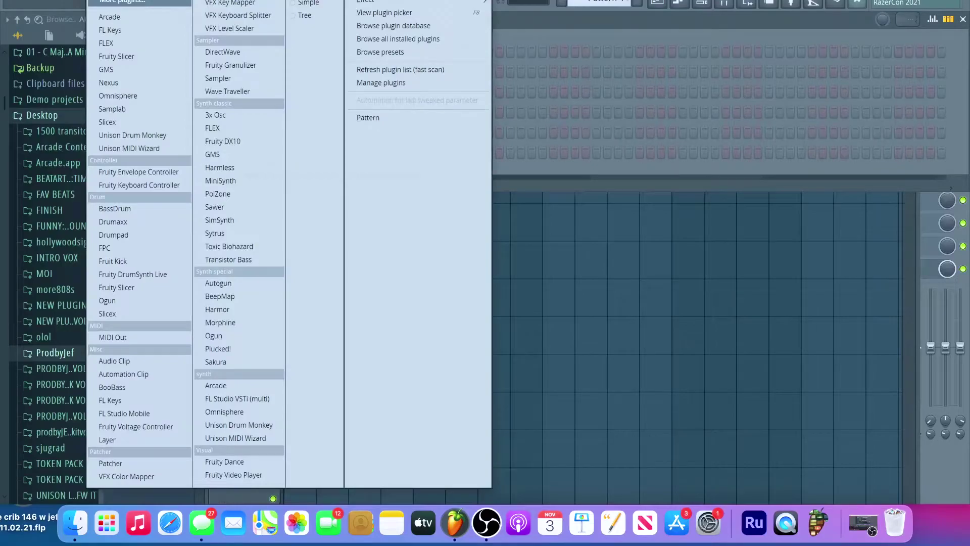
pyautogui.click(145, 3)
pyautogui.scroll(-10, 551, 258)
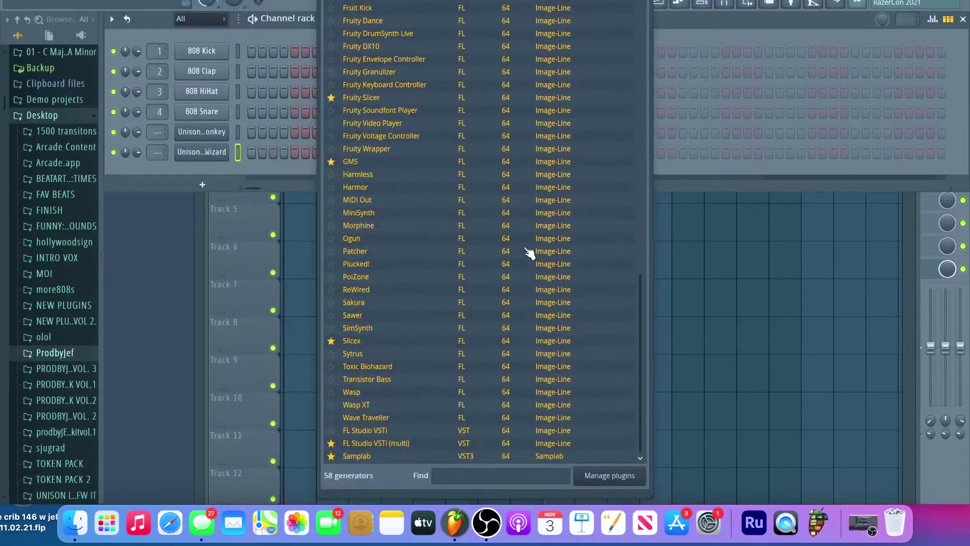
pyautogui.scroll(3, 532, 252)
pyautogui.scroll(5, 533, 253)
pyautogui.scroll(-7, 533, 253)
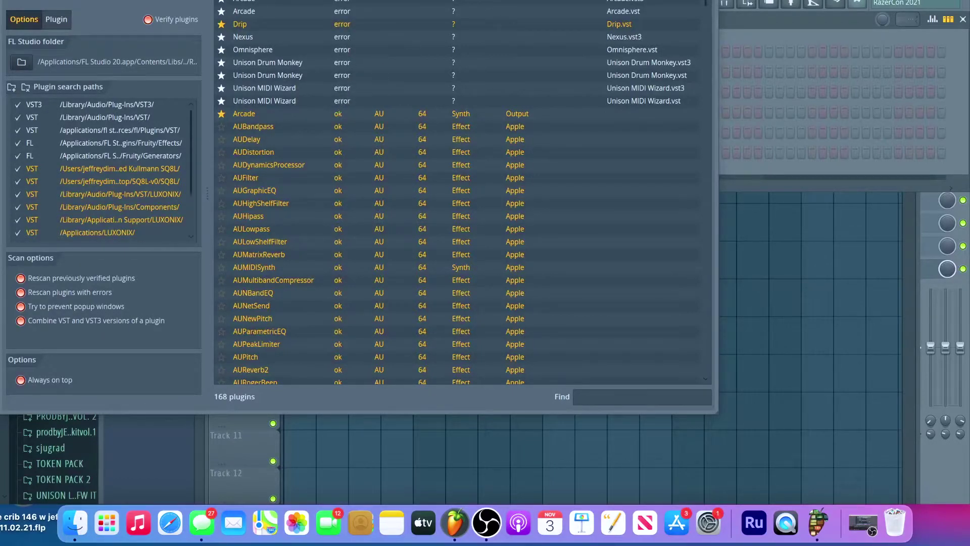
pyautogui.press('Escape')
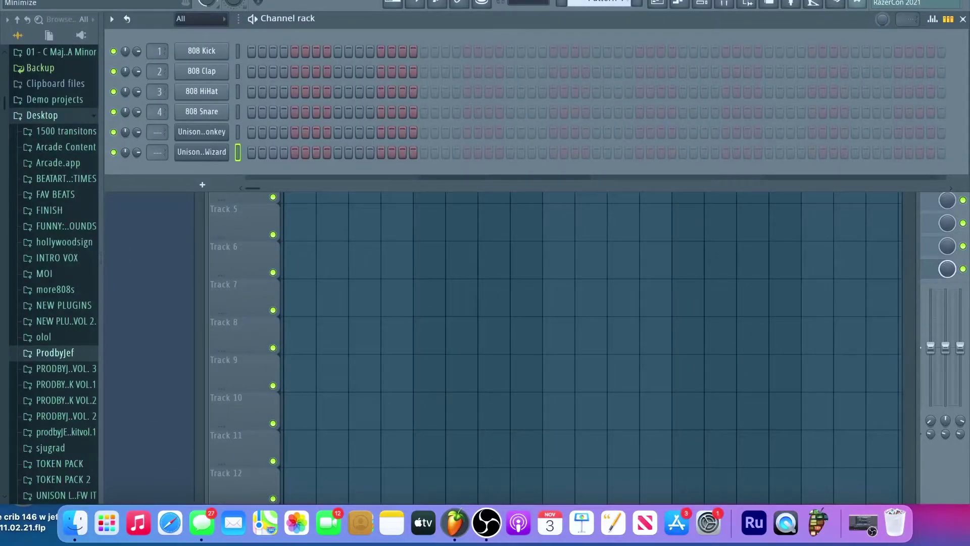
# Turn on 'Open using Rosetta' in FL Studio 20's Get Info panel from the Applications folder
pyautogui.press('super+m')
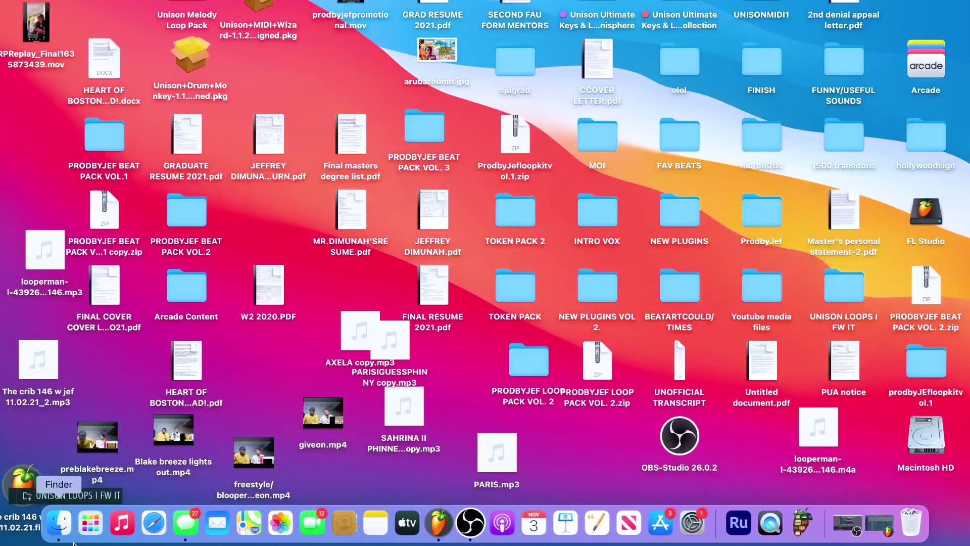
pyautogui.click(61, 523)
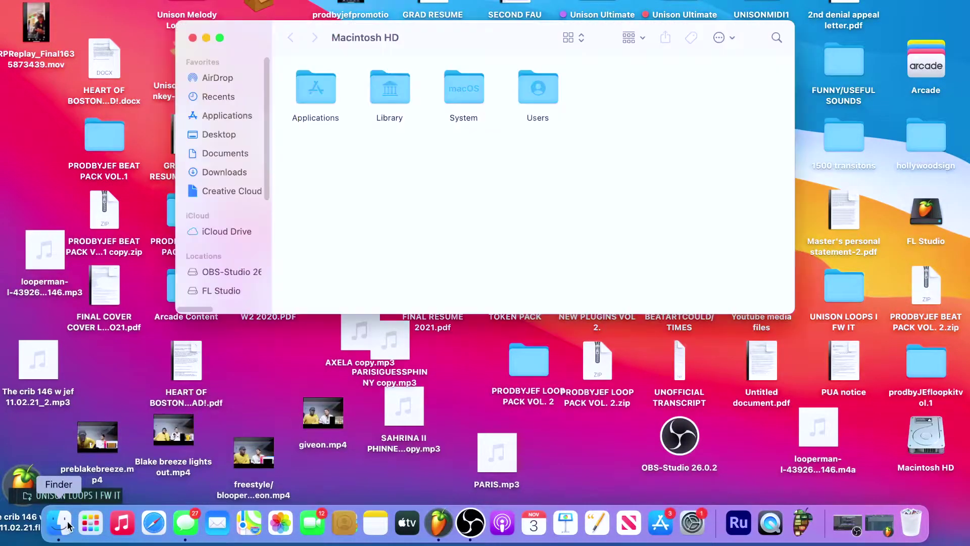
pyautogui.doubleClick(326, 93)
pyautogui.rightClick(314, 252)
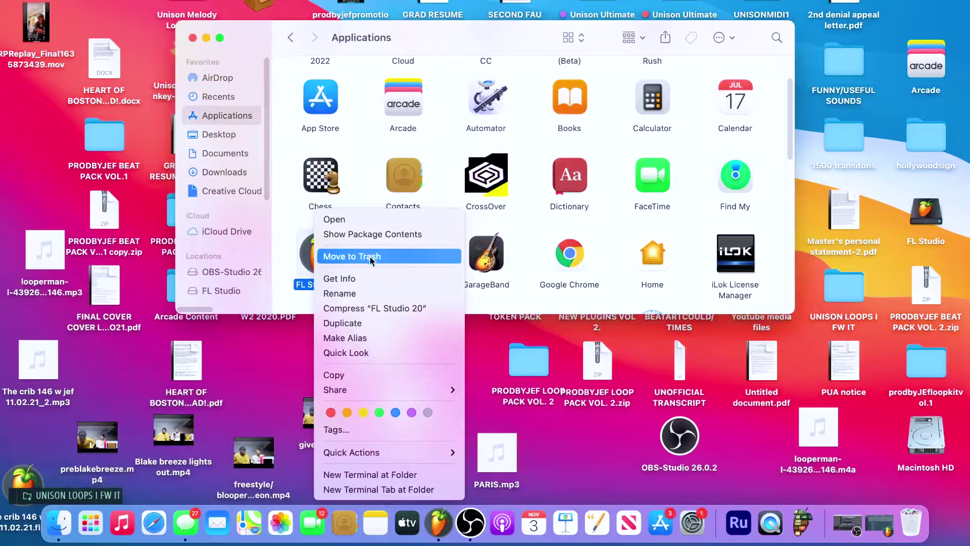
pyautogui.click(364, 279)
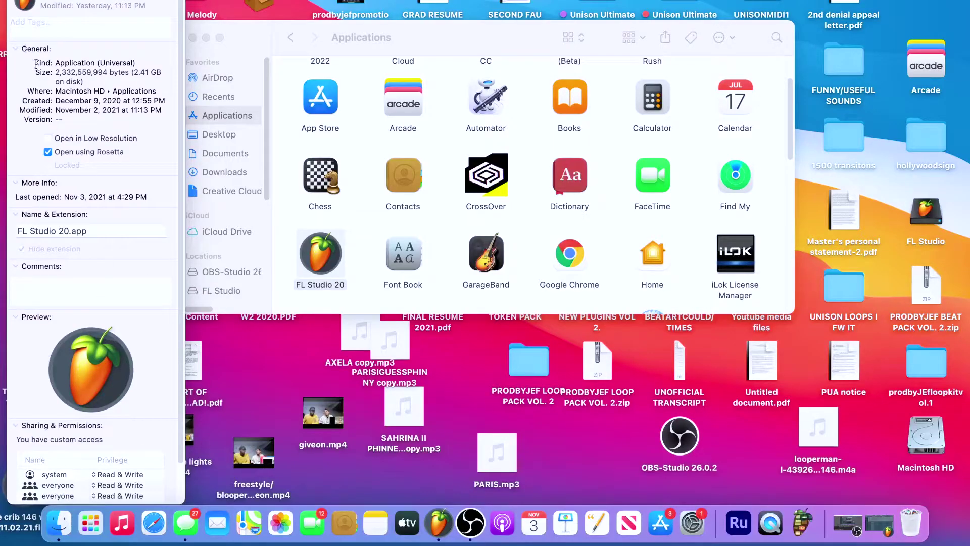
pyautogui.press('super+w')
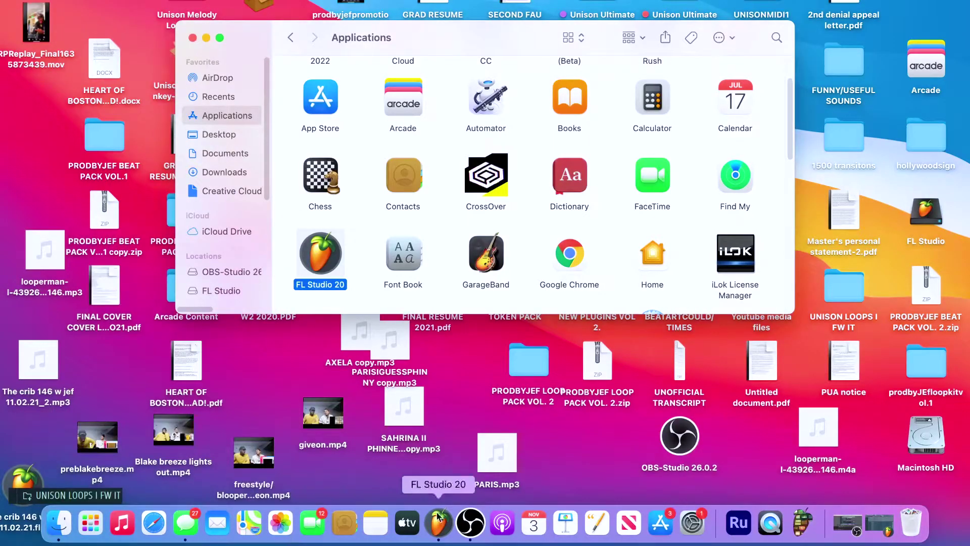
# Quit FL Studio from the Dock without saving untitled.flp, then relaunch it
pyautogui.rightClick(439, 515)
pyautogui.click(443, 479)
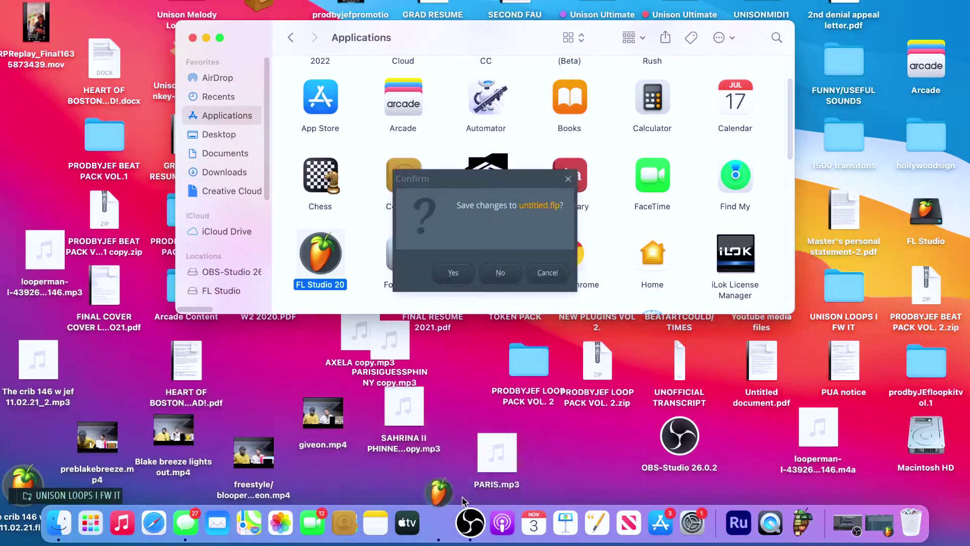
pyautogui.click(500, 273)
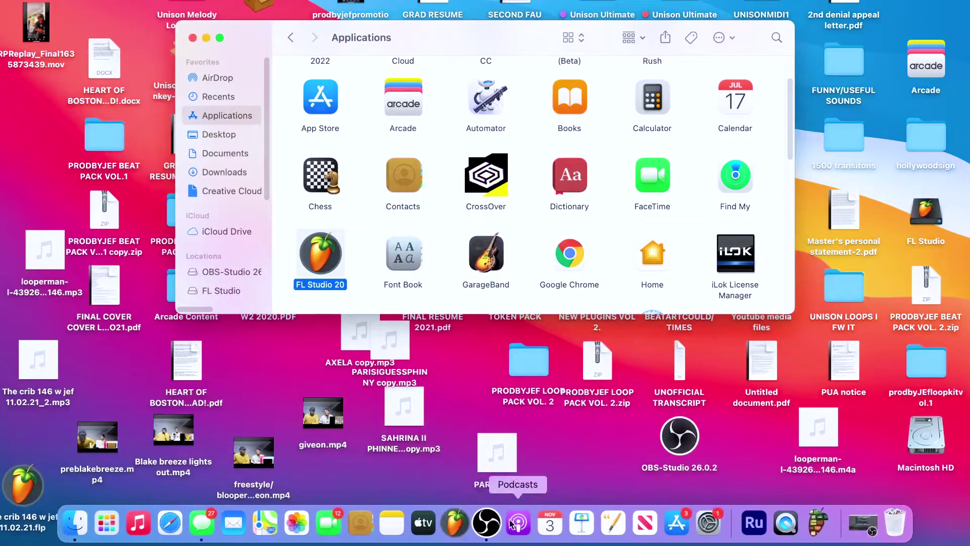
pyautogui.click(457, 525)
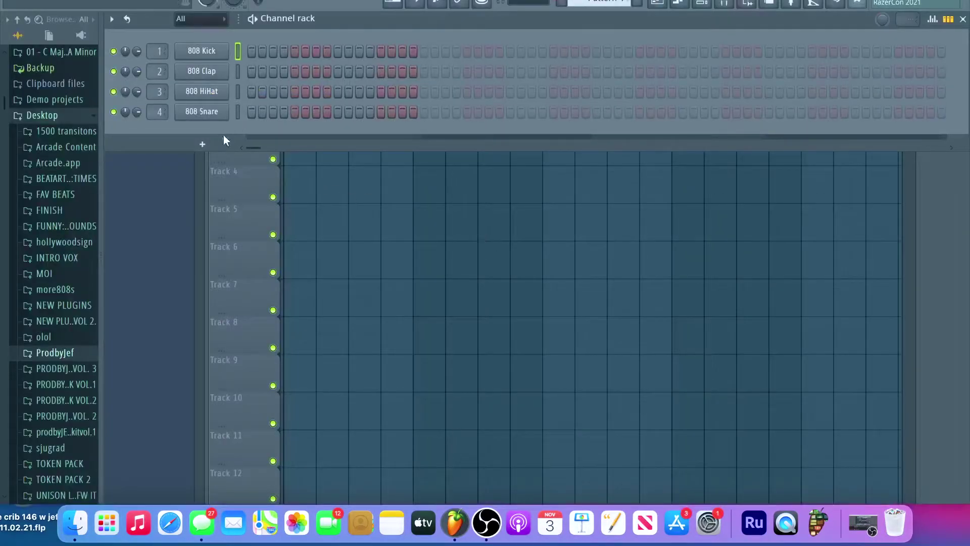
# Add Unison Drum Monkey as a new channel under Rosetta, its plugin window open
pyautogui.click(217, 146)
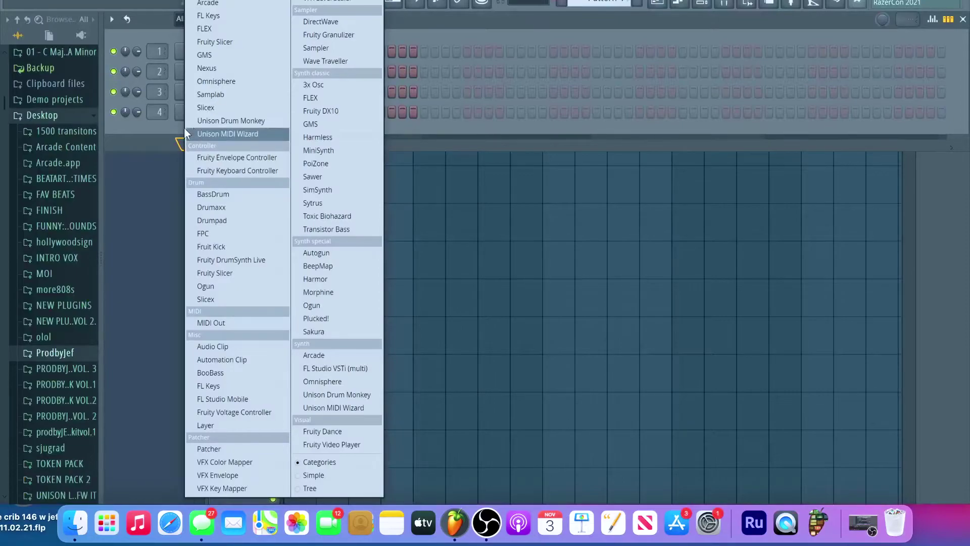
pyautogui.click(157, 129)
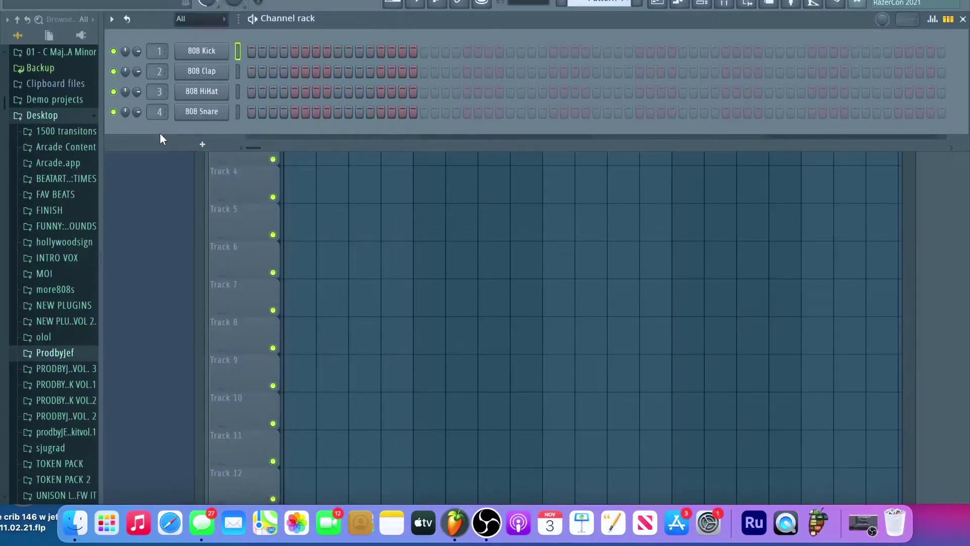
pyautogui.click(201, 144)
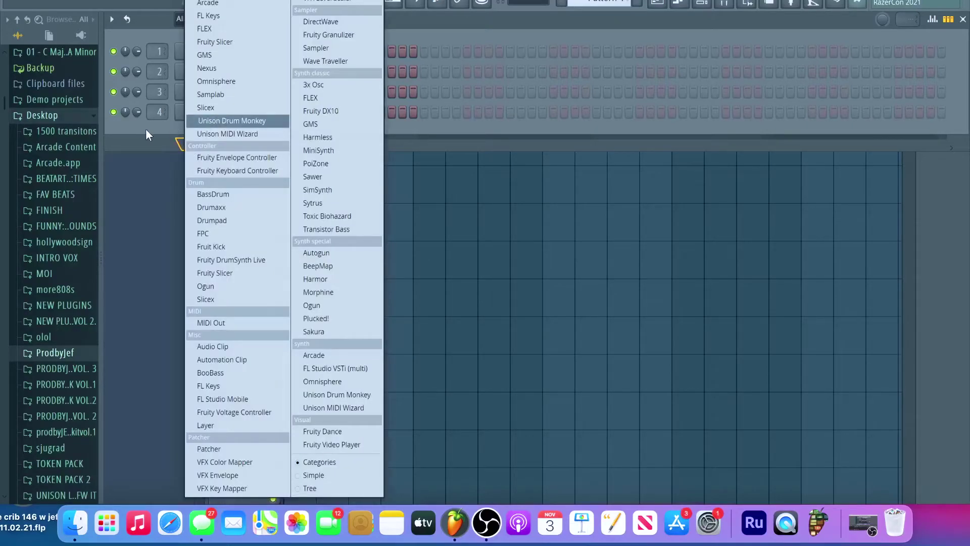
pyautogui.click(145, 129)
pyautogui.click(202, 145)
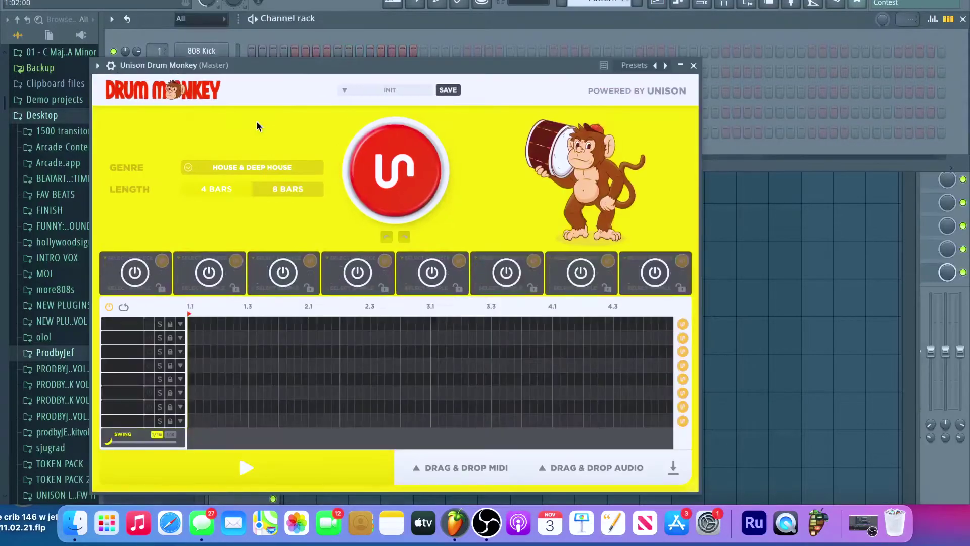
# Set the genre to UK DRILL & UK GRIME, then generate and play a new groove
pyautogui.click(262, 162)
pyautogui.click(249, 335)
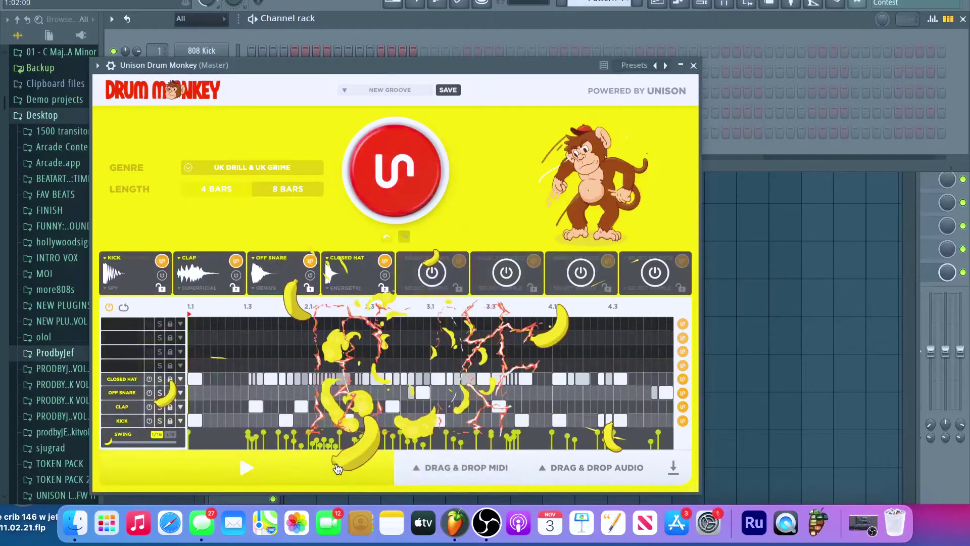
pyautogui.click(339, 470)
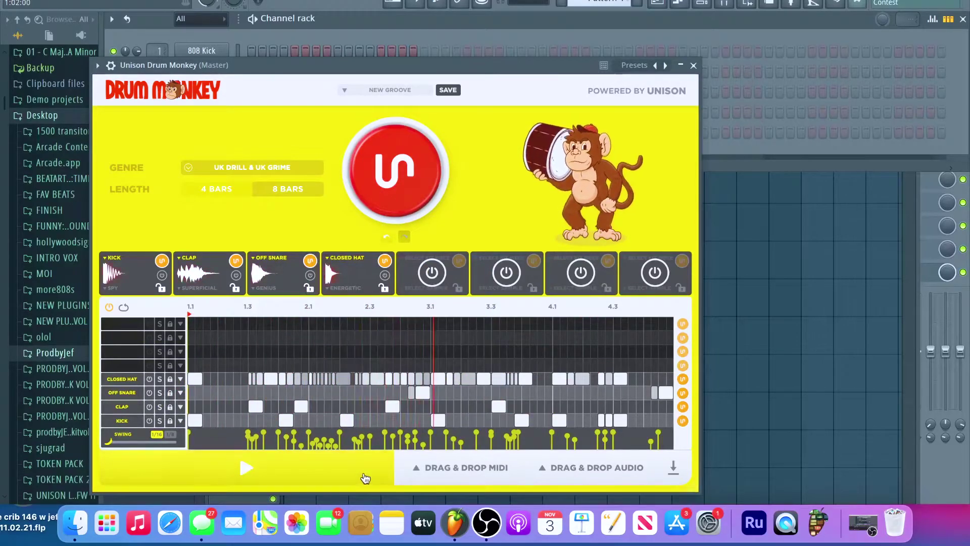
# Drag the groove's kick, clap, off snare and closed hat stems into the playlist
pyautogui.moveTo(591, 467); pyautogui.dragTo(773, 360)
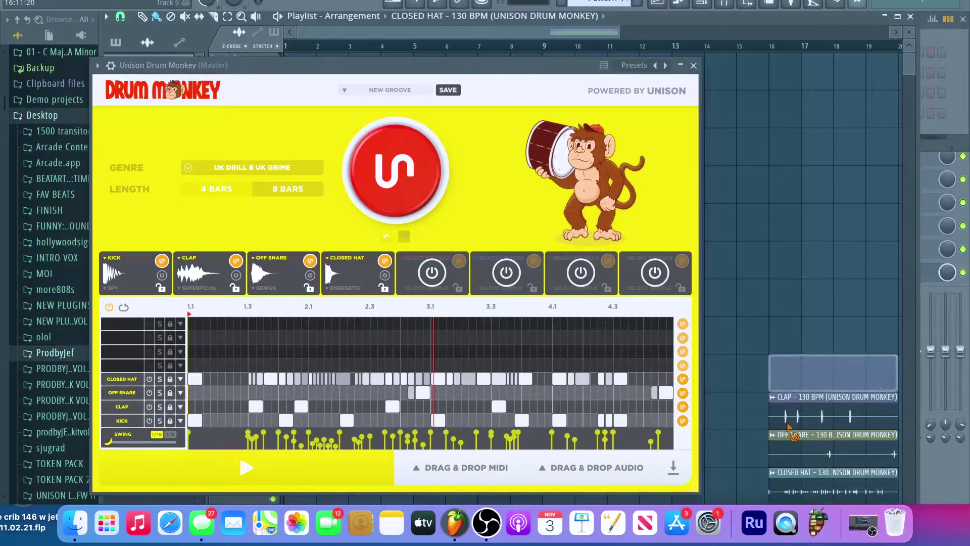
pyautogui.moveTo(791, 430); pyautogui.dragTo(800, 424)
pyautogui.click(182, 1)
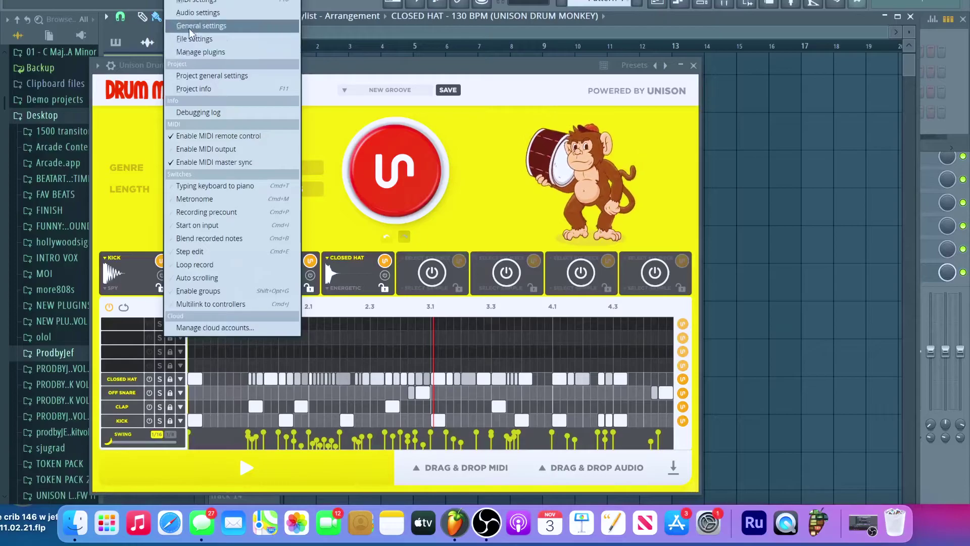
pyautogui.click(193, 14)
pyautogui.click(619, 2)
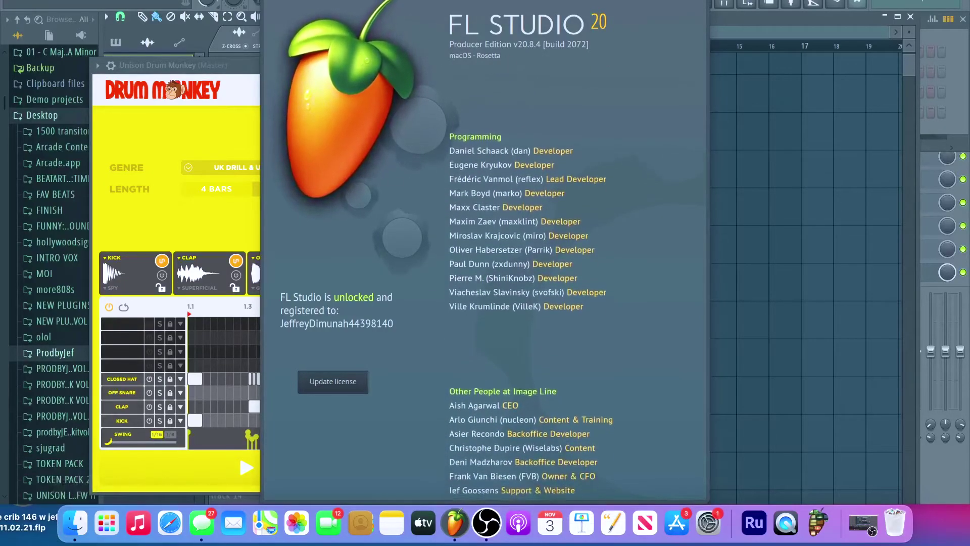
pyautogui.click(374, 113)
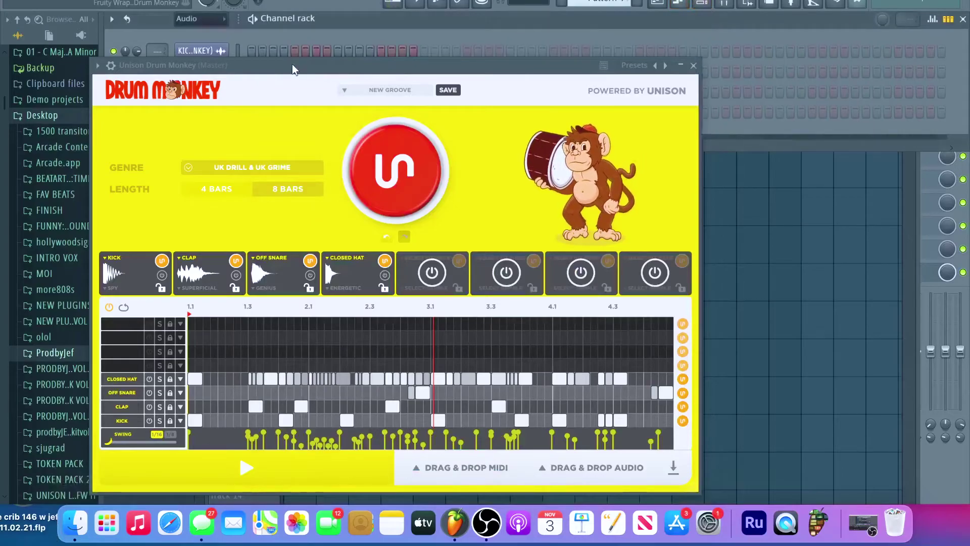
# Add Unison MIDI Wizard as a channel and generate a four-bar C MAJ | A MIN progression
pyautogui.moveTo(292, 64); pyautogui.dragTo(686, 0)
pyautogui.click(214, 145)
pyautogui.click(218, 136)
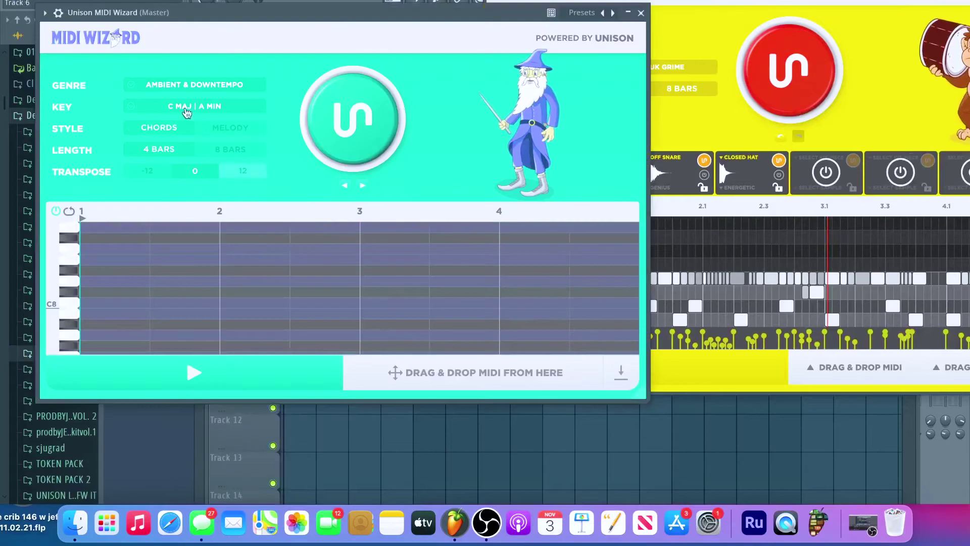
pyautogui.click(248, 388)
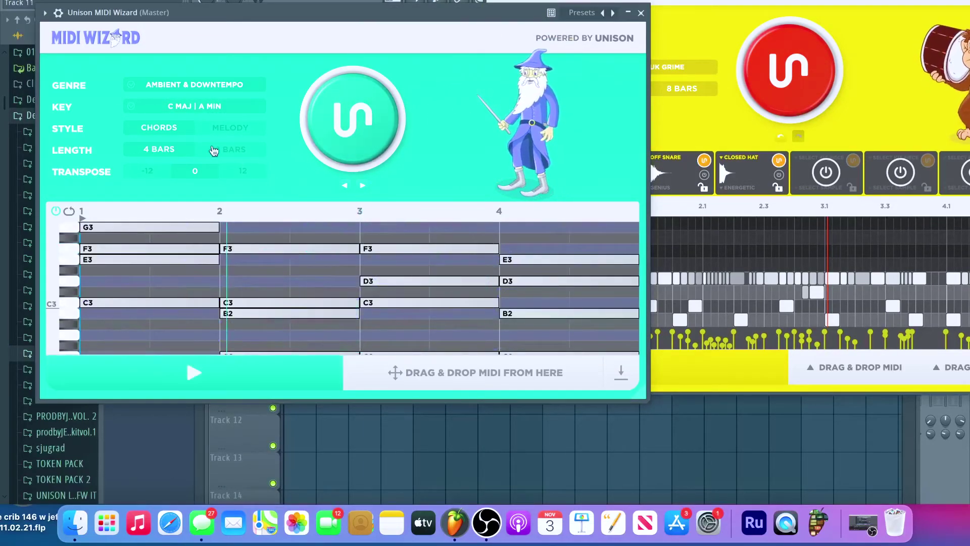
pyautogui.click(636, 12)
pyautogui.moveTo(757, 7); pyautogui.dragTo(445, 8)
# Close Drum Monkey and hide the channel rack to show the playlist's four 130 BPM clips
pyautogui.press('Escape')
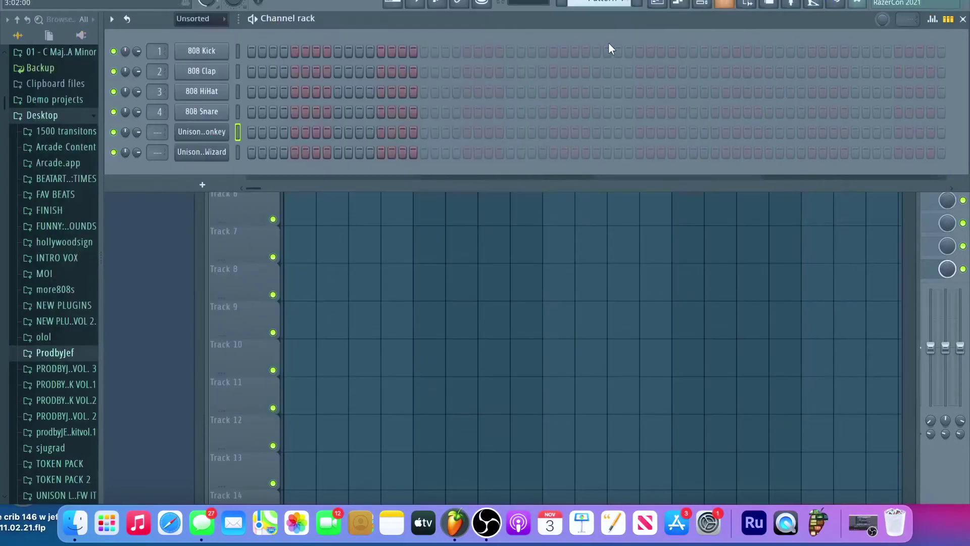
pyautogui.click(209, 179)
pyautogui.click(157, 176)
pyautogui.click(669, 4)
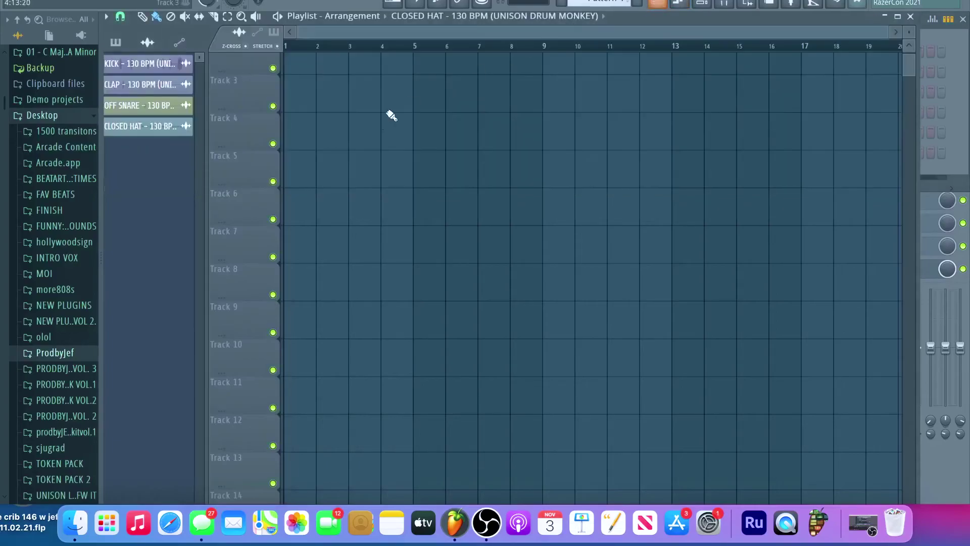